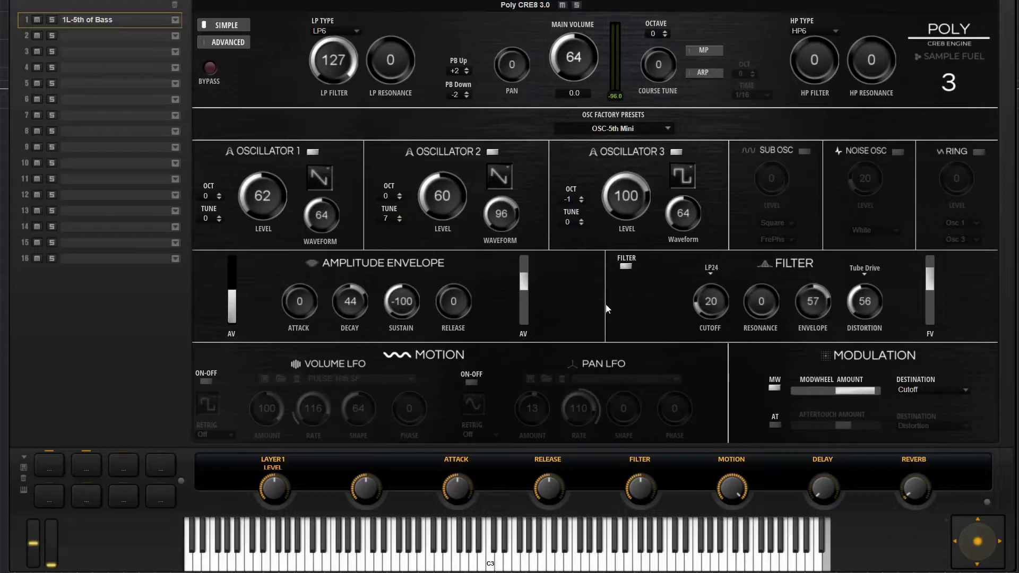
# Step: Shorten the amplitude envelope decay from 44 to 41, then switch to the Advanced layout
pyautogui.moveTo(302, 307)
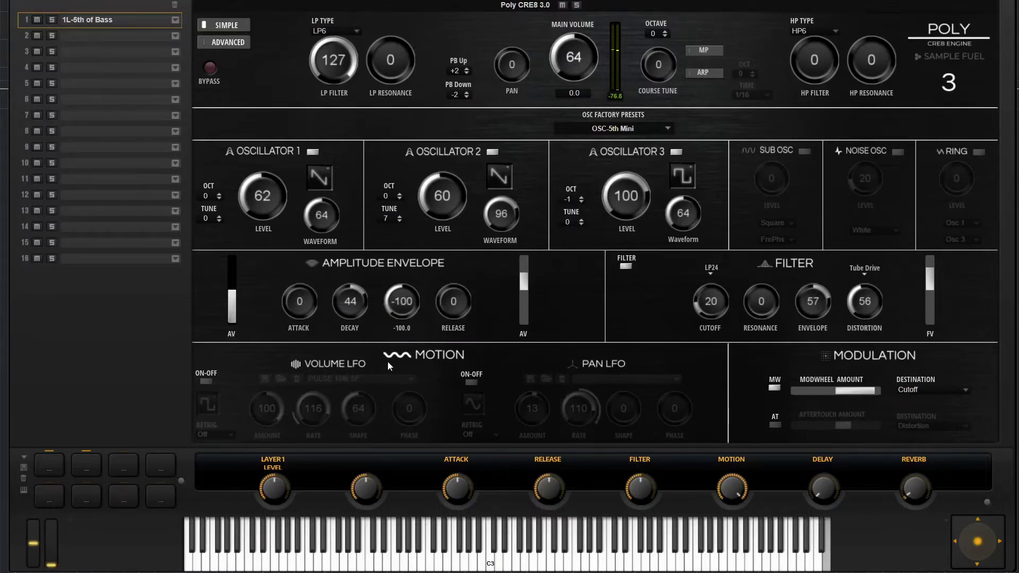
pyautogui.moveTo(364, 314)
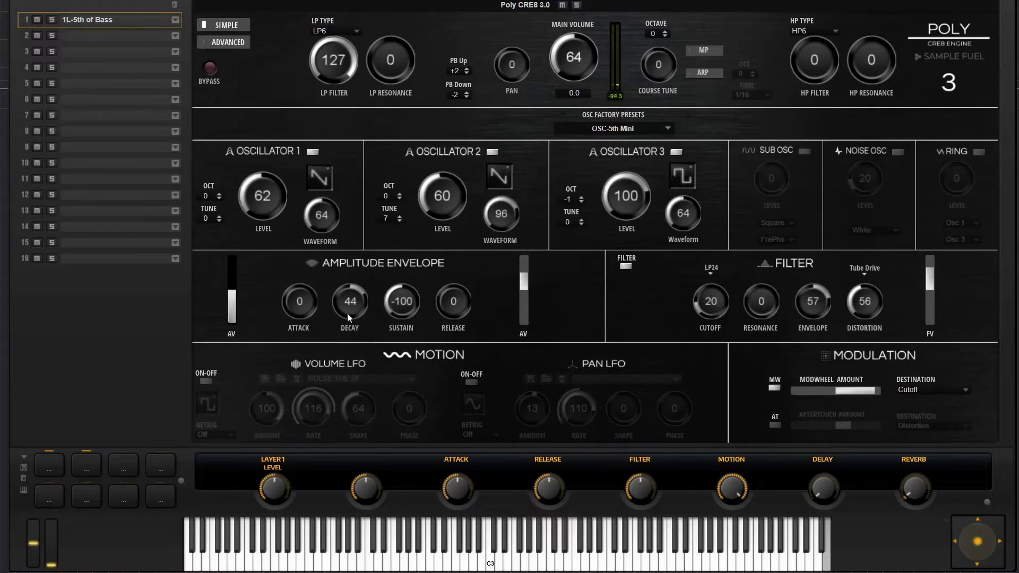
pyautogui.moveTo(348, 314)
pyautogui.mouseDown()
pyautogui.moveTo(352, 277)
pyautogui.moveTo(355, 305)
pyautogui.mouseUp()
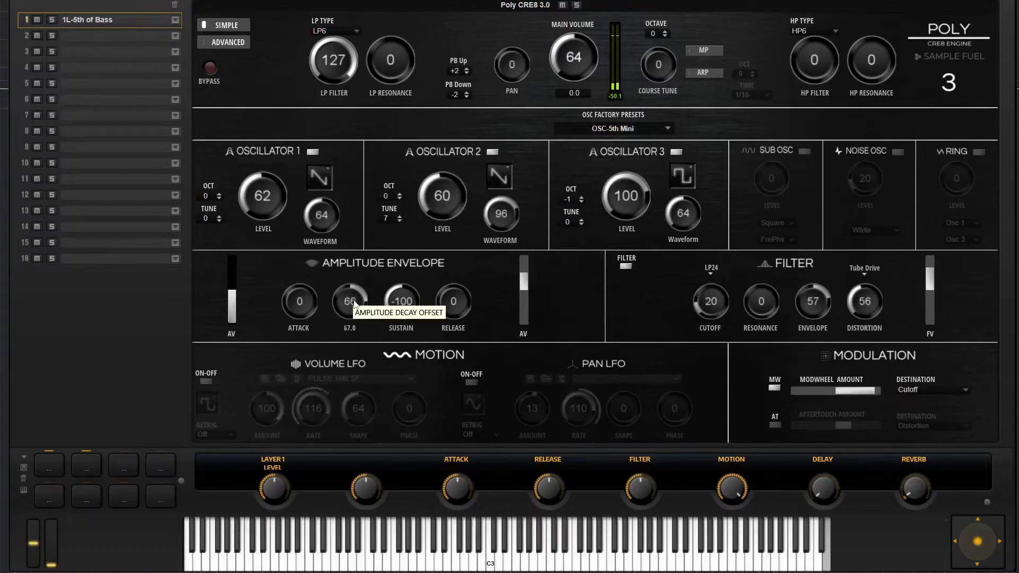
pyautogui.moveTo(354, 309); pyautogui.dragTo(354, 313)
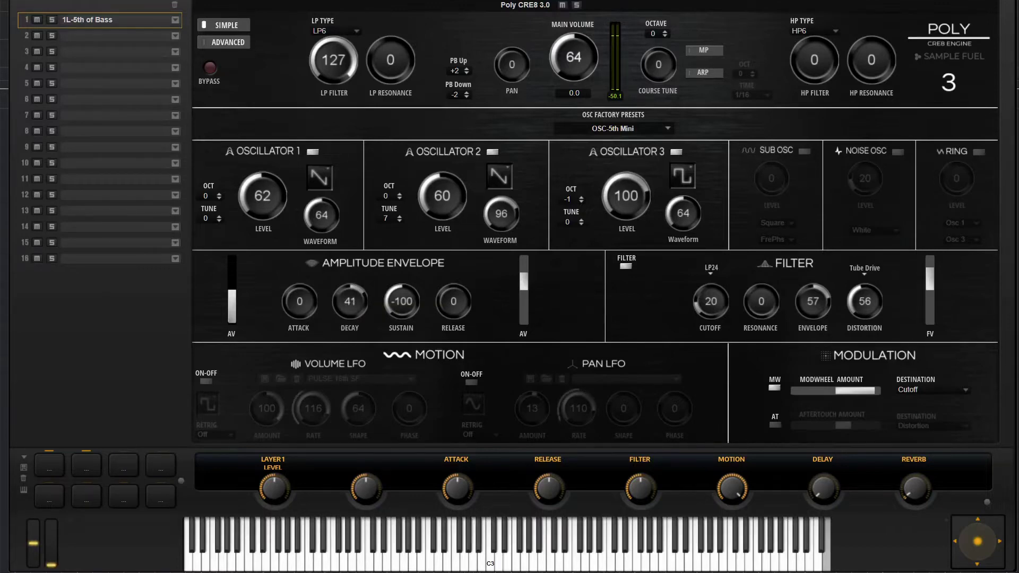
pyautogui.click(223, 41)
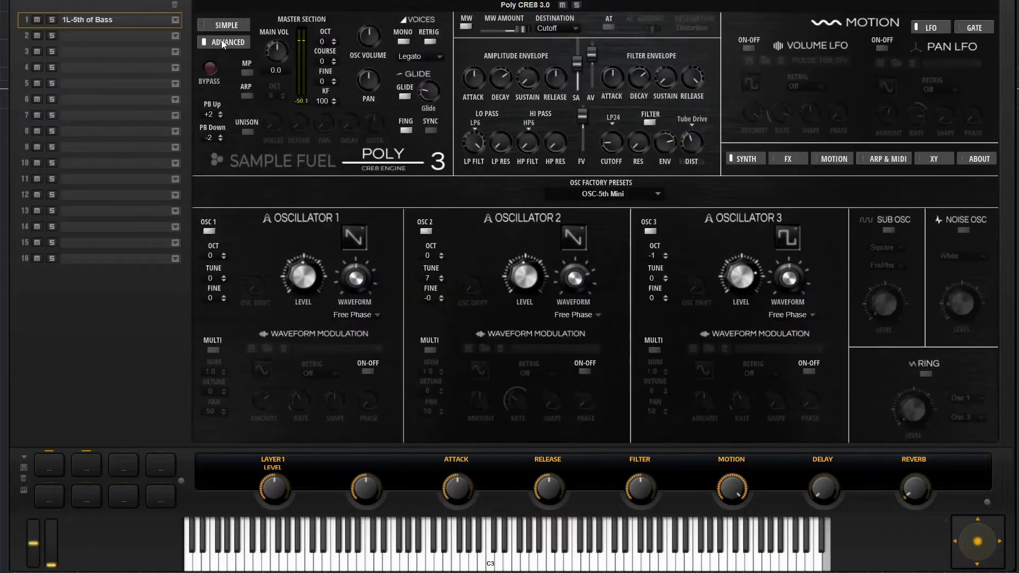
# Step: On the Motion page's PITCH tab, switch on the pitch envelope ('Down 1 Octave over 2 Beats')
pyautogui.click(832, 160)
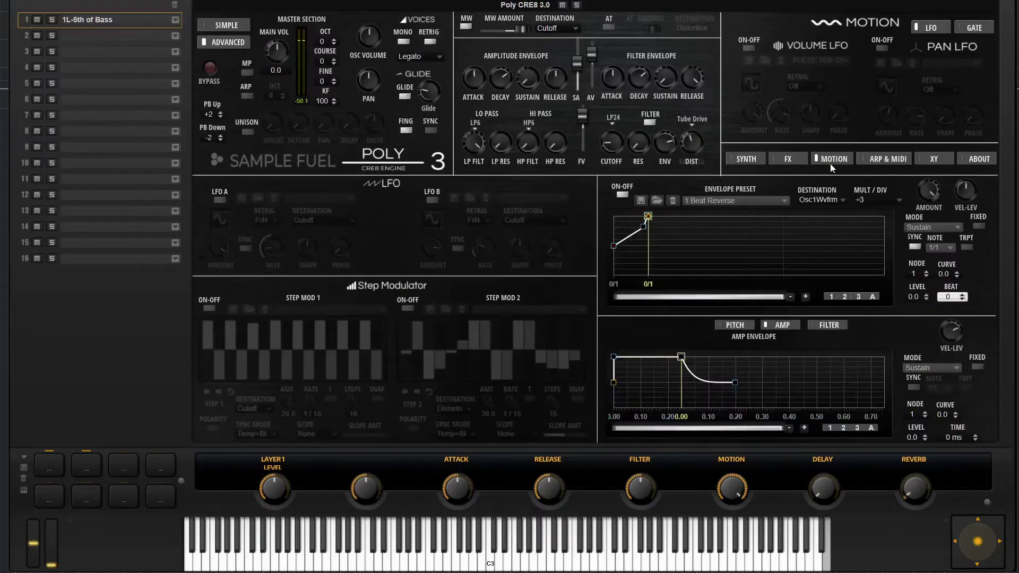
pyautogui.click(736, 326)
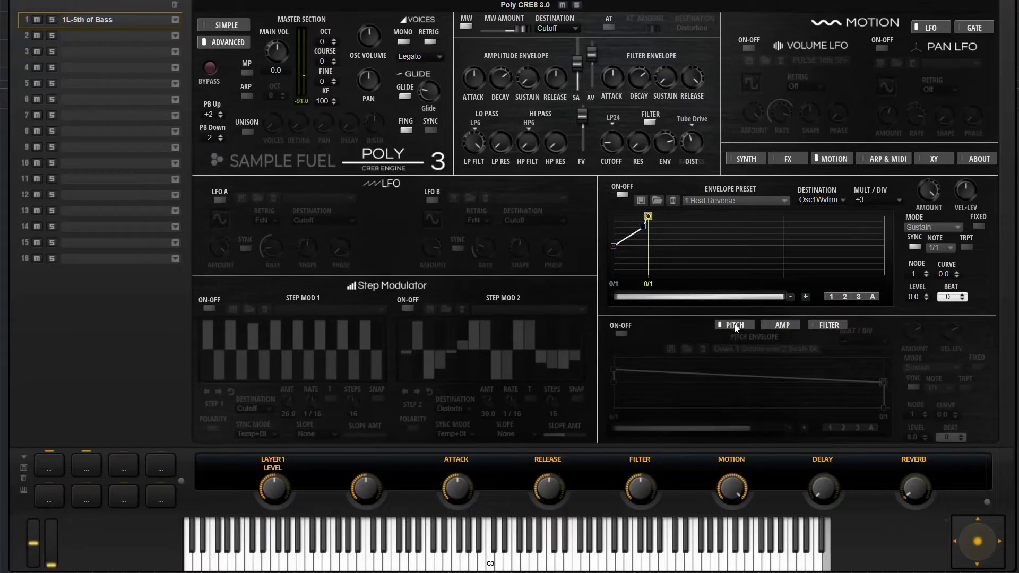
pyautogui.click(625, 333)
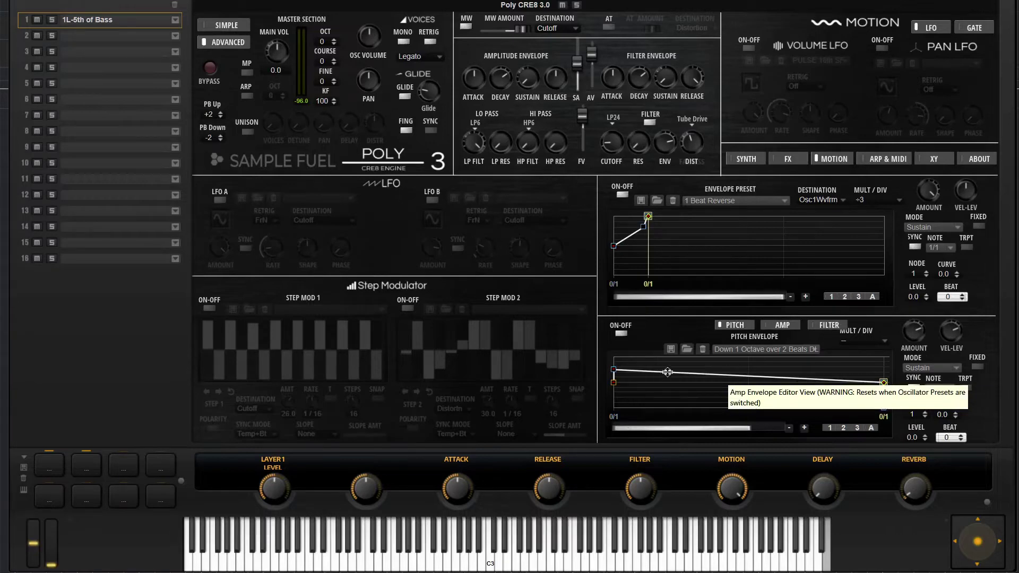
pyautogui.moveTo(612, 366)
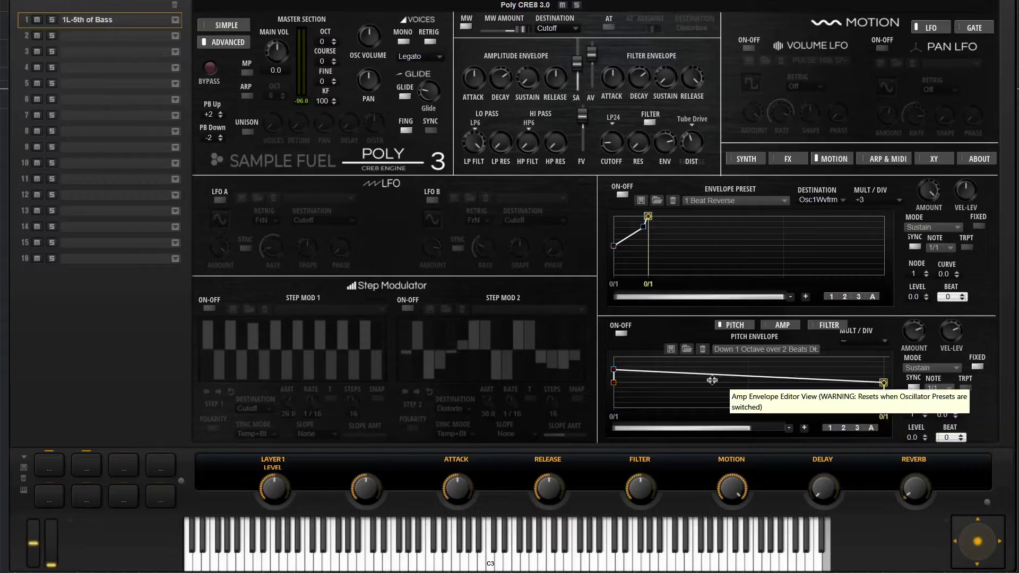
# Step: Delete the pitch envelope's raised start node, zoom out, and set the sync note to 1/4
pyautogui.doubleClick(615, 366)
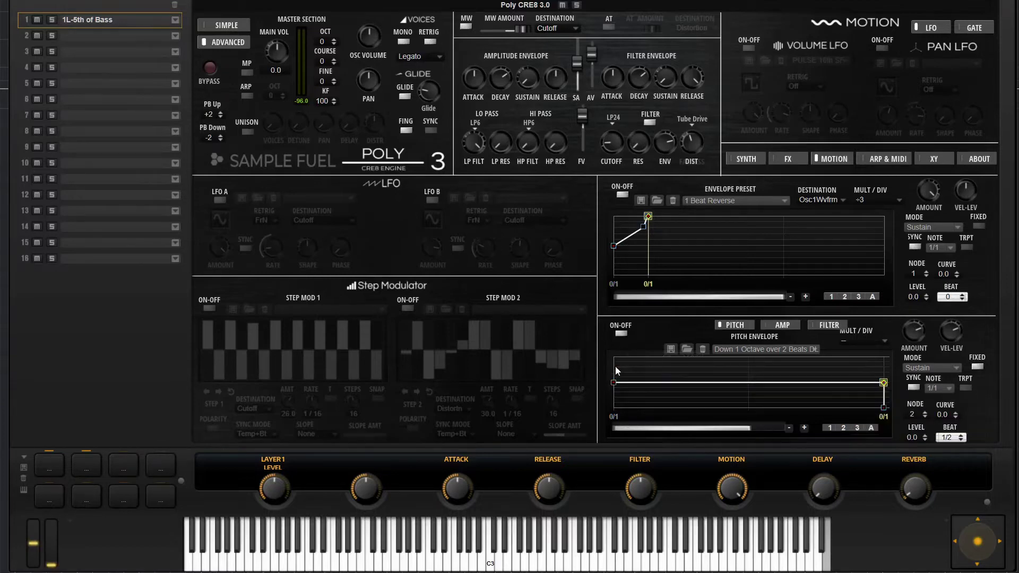
pyautogui.click(788, 428)
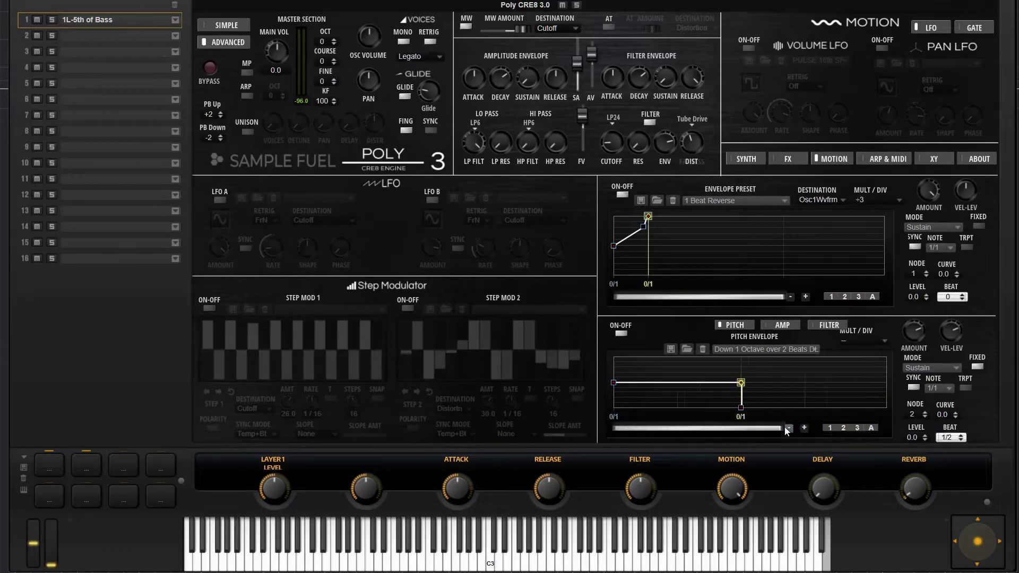
pyautogui.click(953, 390)
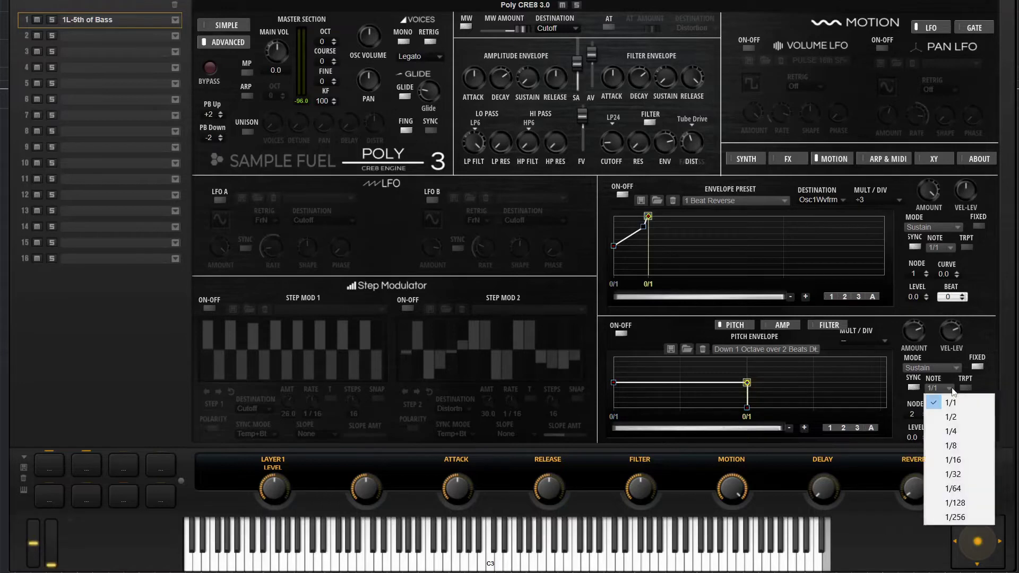
pyautogui.click(965, 432)
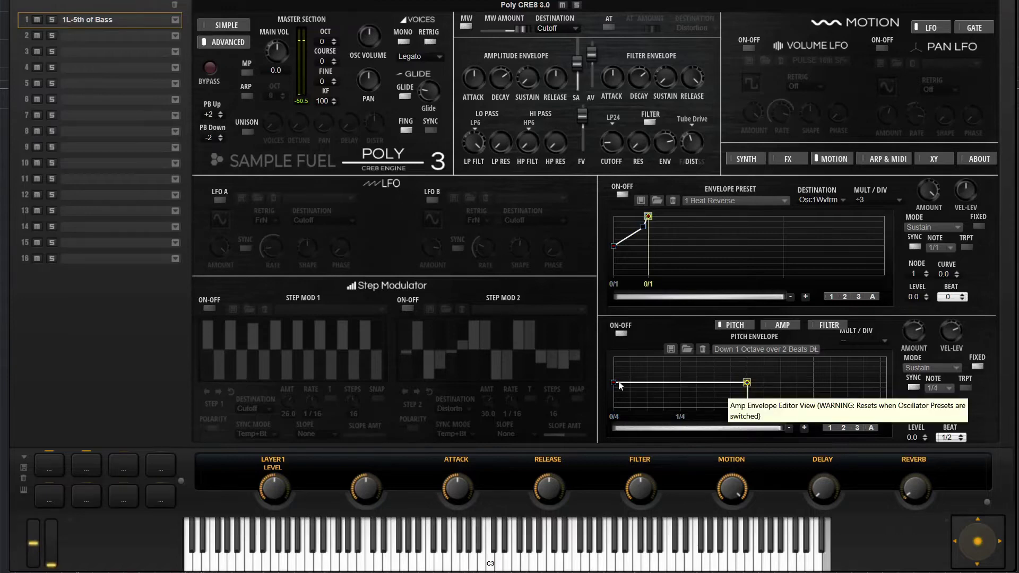
# Step: Add pitch envelope nodes, raise the new node to level 58.4, and select the 0/4 node
pyautogui.click(639, 382)
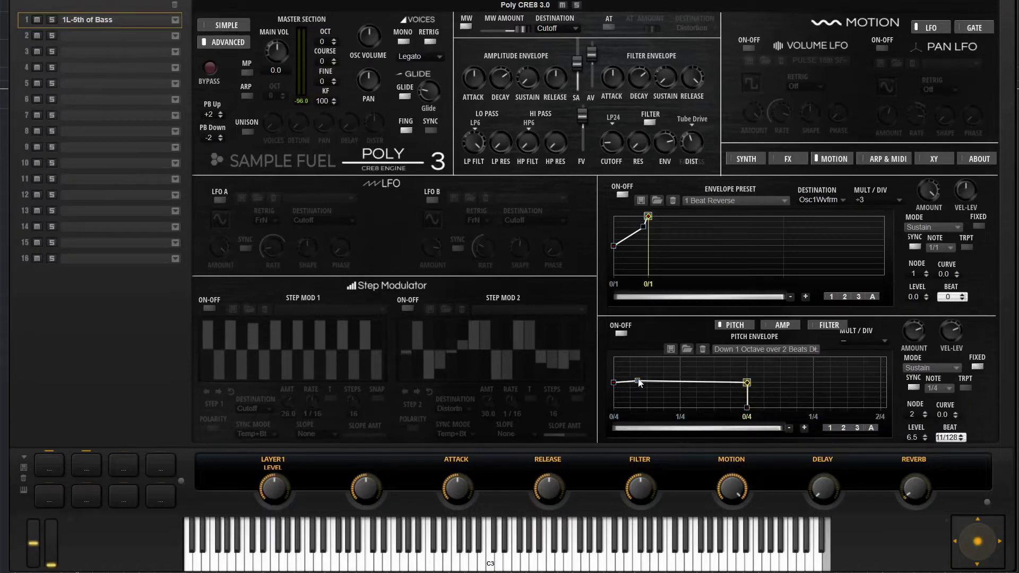
pyautogui.moveTo(637, 382); pyautogui.dragTo(613, 370)
pyautogui.click(613, 381)
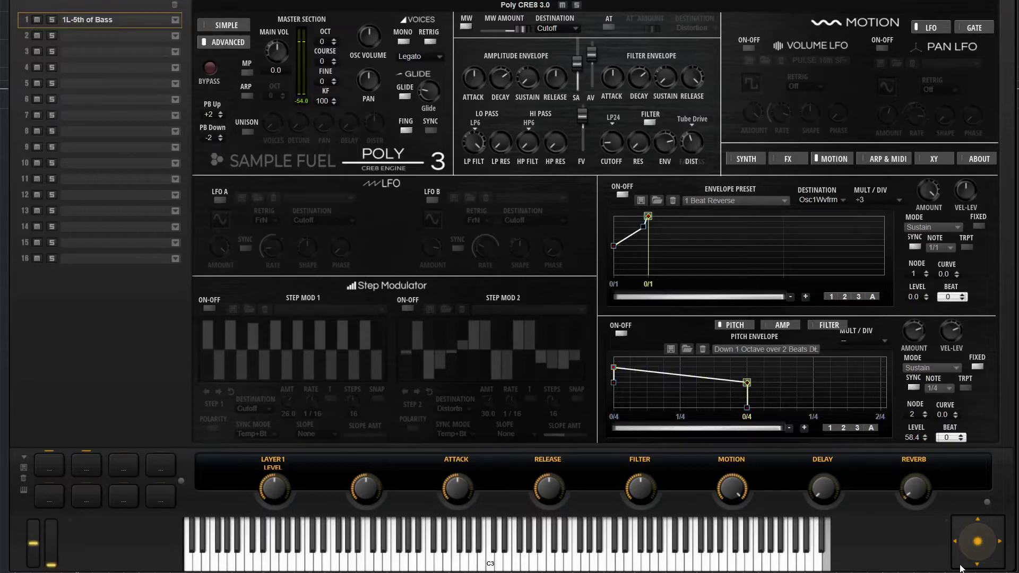
pyautogui.click(746, 381)
# Step: Set the master octave to -1 and bend the pitch envelope's falling slope to curve 3.2
pyautogui.click(321, 41)
pyautogui.write('-1')
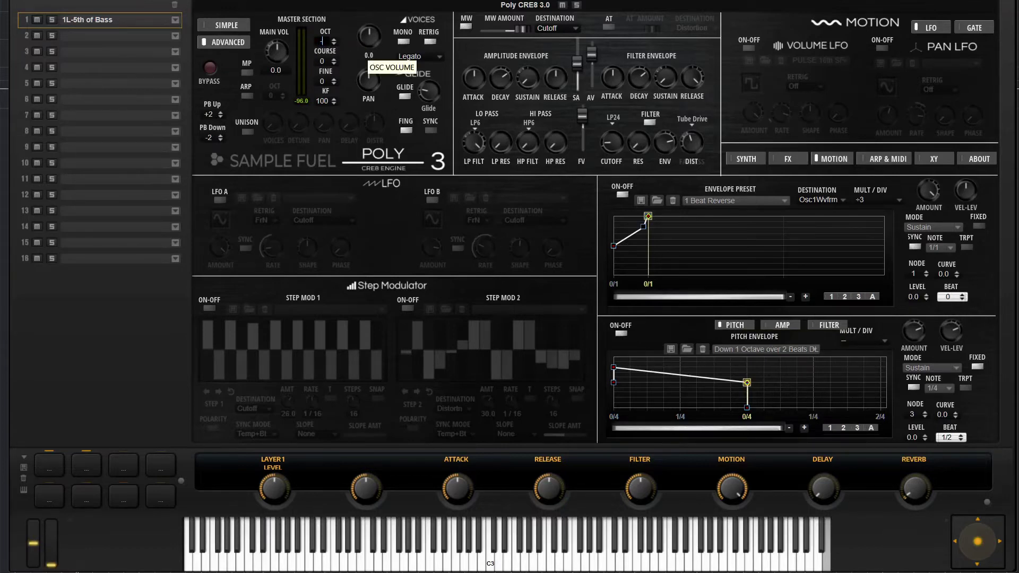
pyautogui.press('Return')
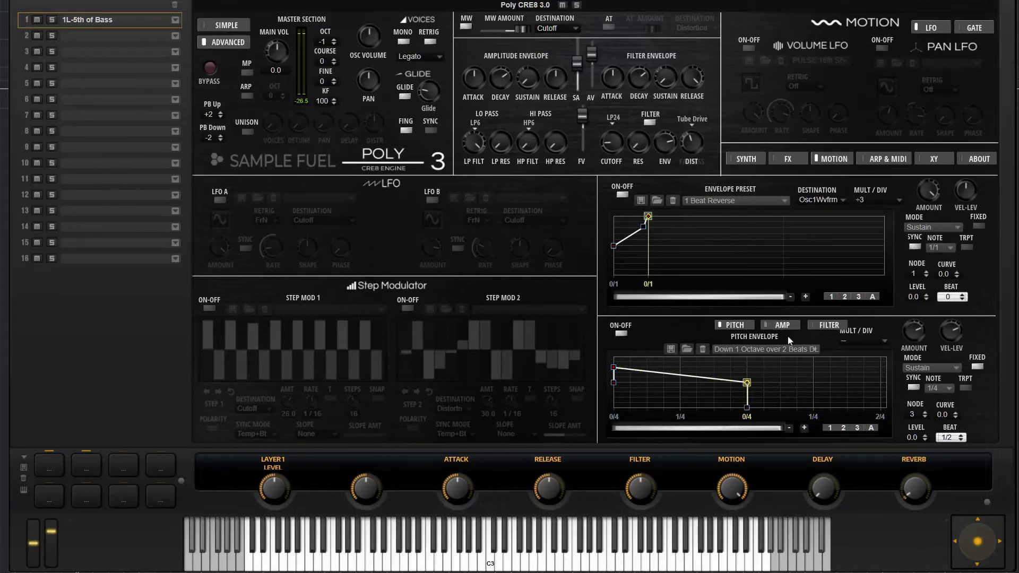
pyautogui.moveTo(681, 375); pyautogui.dragTo(686, 368)
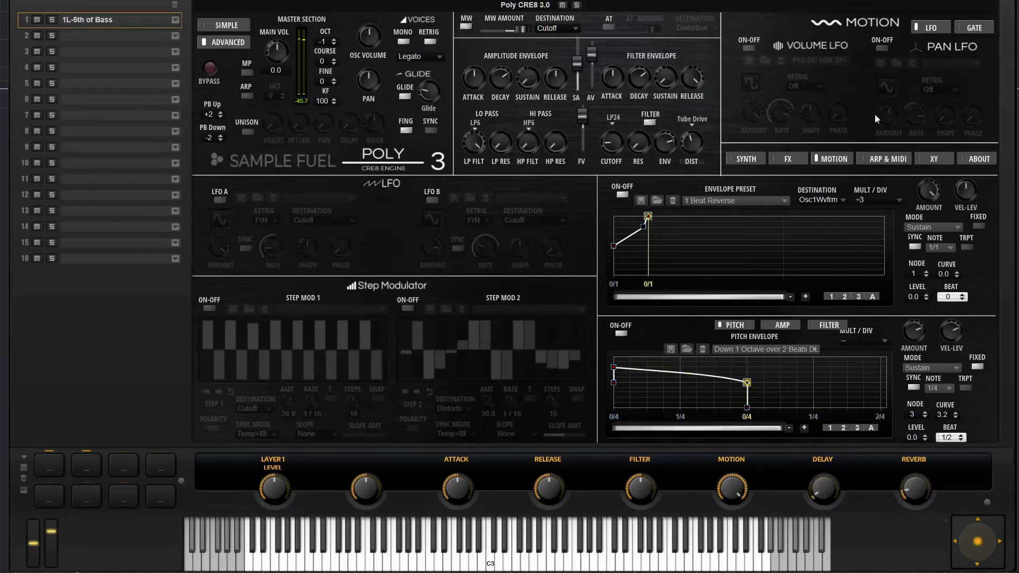
# Step: Turn off the upper waveform envelope and load OSC-Electricity (Poly CRE8) from OSC Factory Presets
pyautogui.click(622, 195)
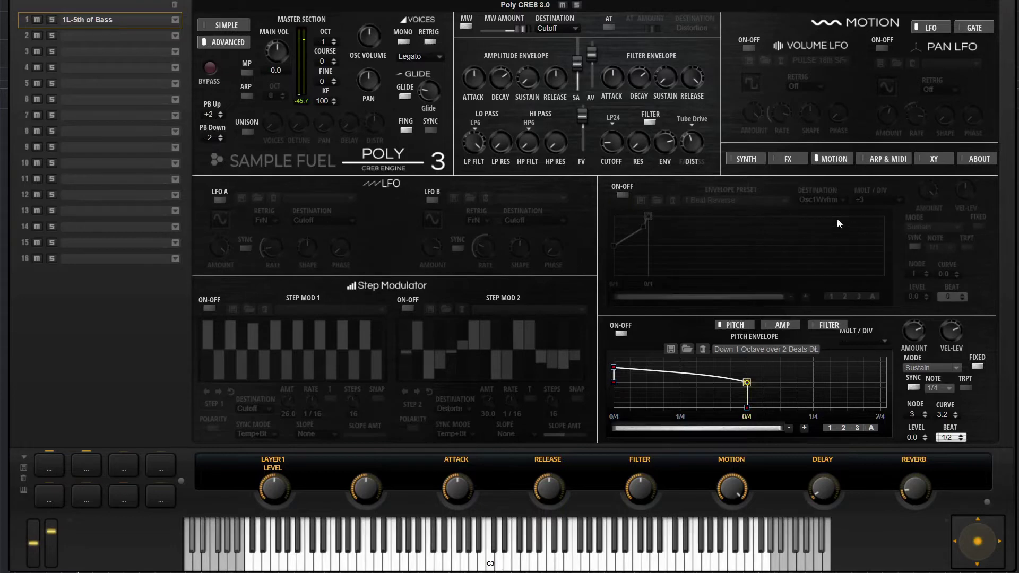
pyautogui.click(741, 163)
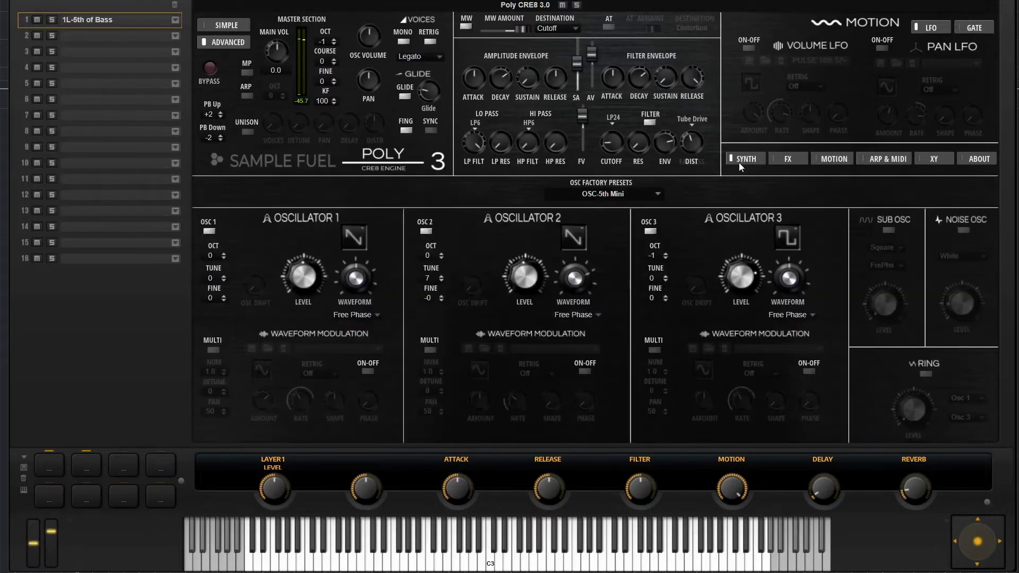
pyautogui.click(642, 193)
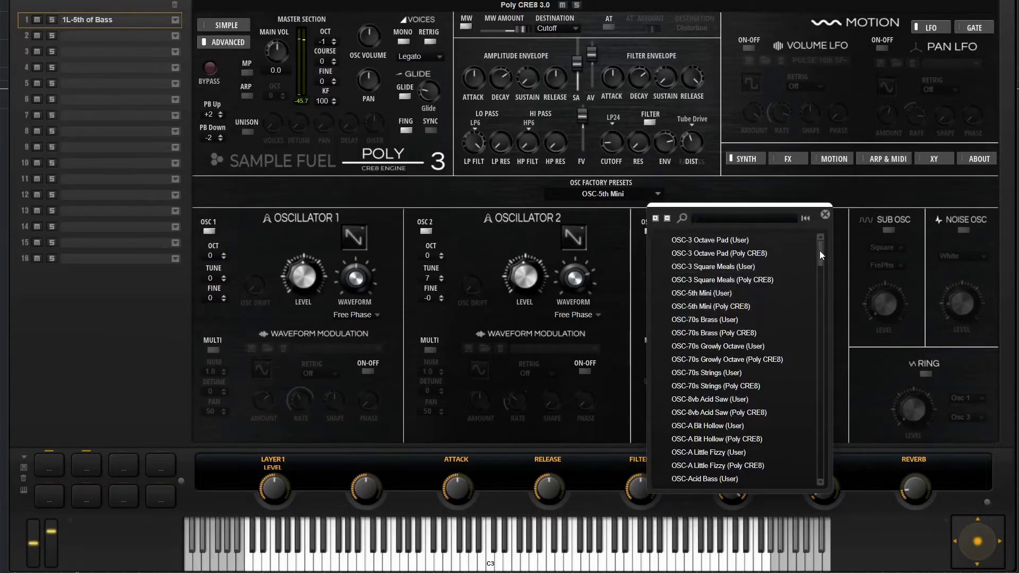
pyautogui.moveTo(819, 250); pyautogui.dragTo(821, 296)
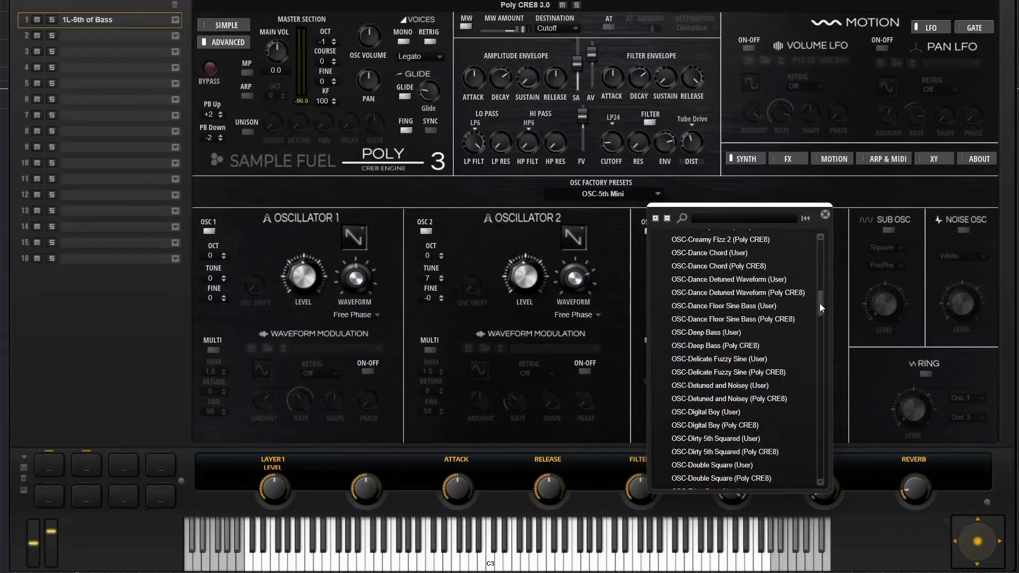
pyautogui.moveTo(820, 304); pyautogui.dragTo(819, 321)
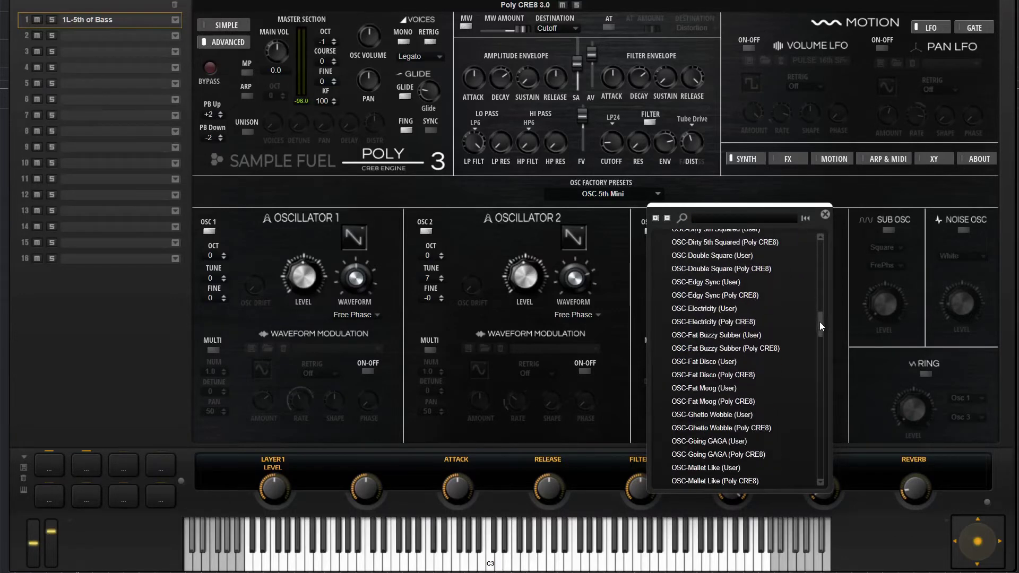
pyautogui.click(733, 326)
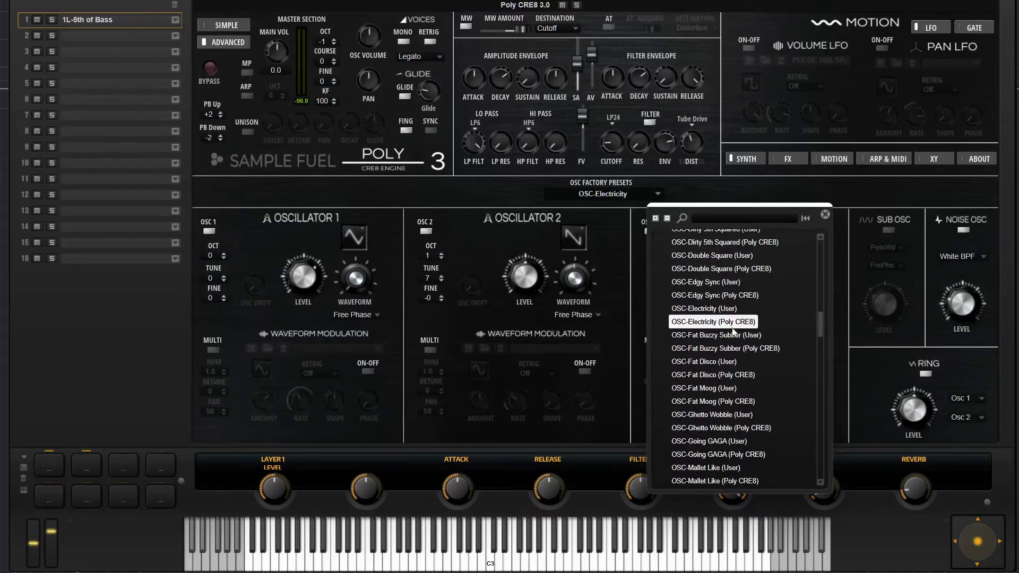
pyautogui.click(632, 301)
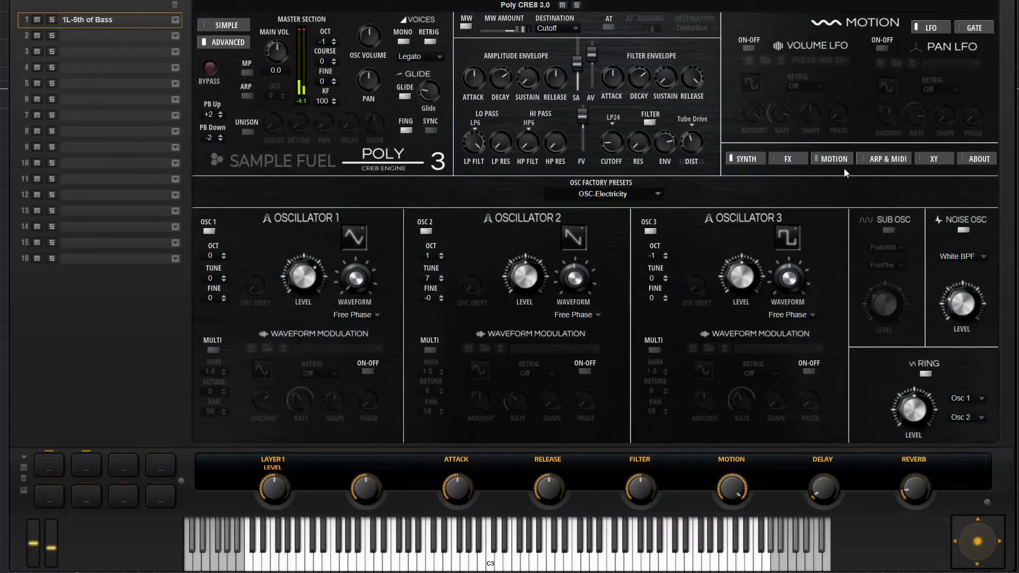
# Step: On the FX page, toggle the Envelope Shaper on and then back off
pyautogui.moveTo(577, 65)
pyautogui.scroll(4, 578, 60)
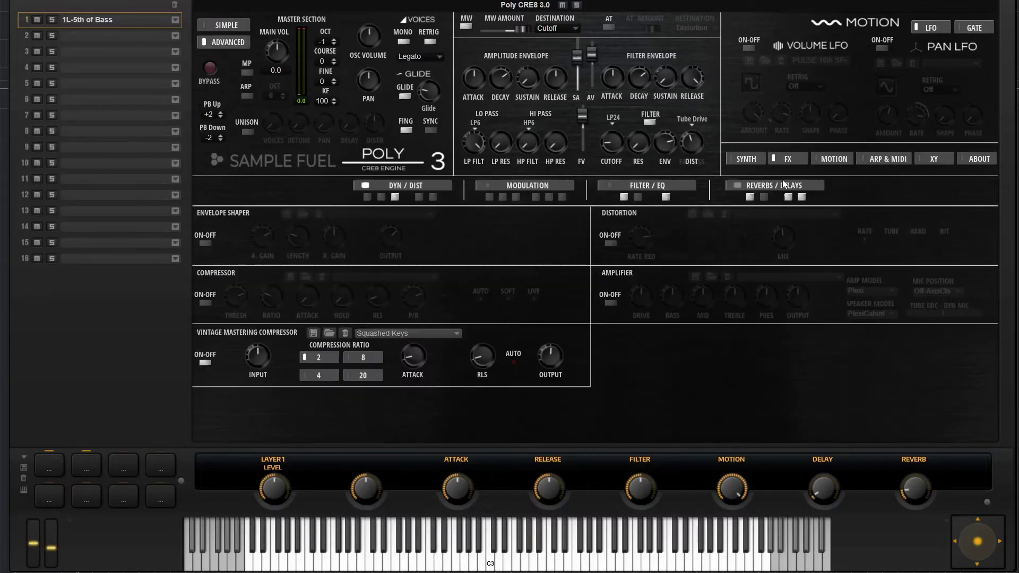
pyautogui.click(787, 159)
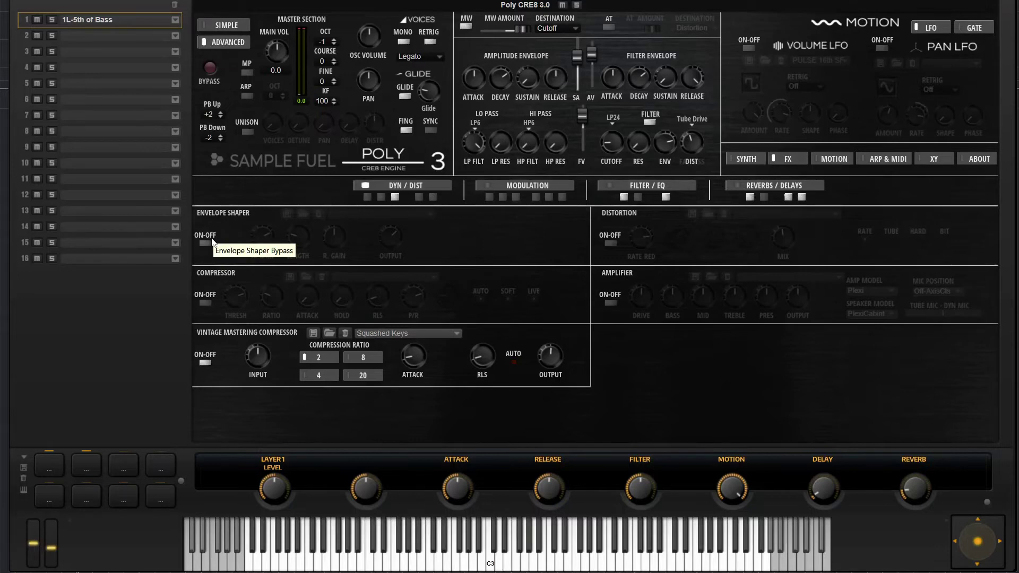
pyautogui.click(212, 240)
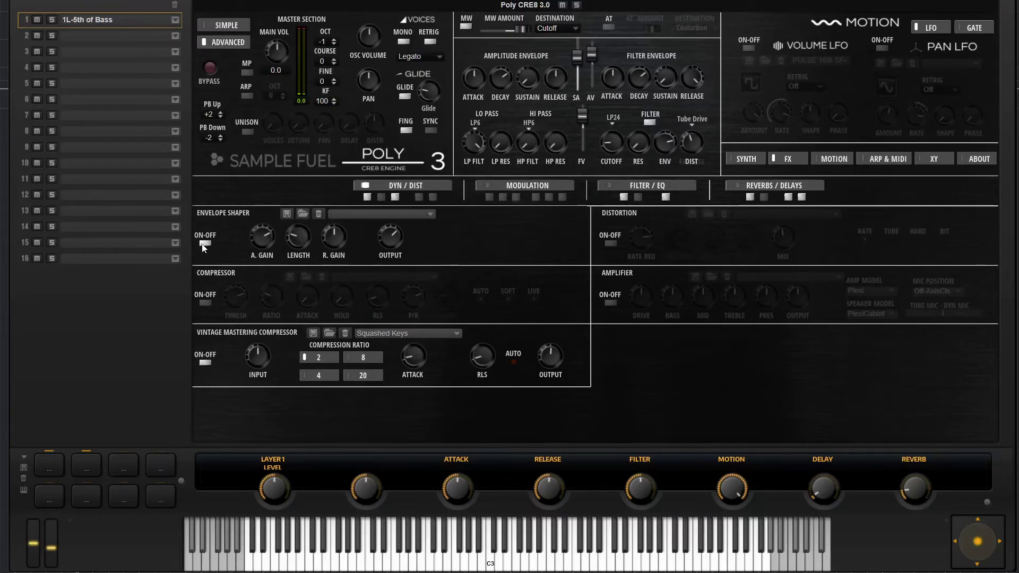
pyautogui.click(204, 245)
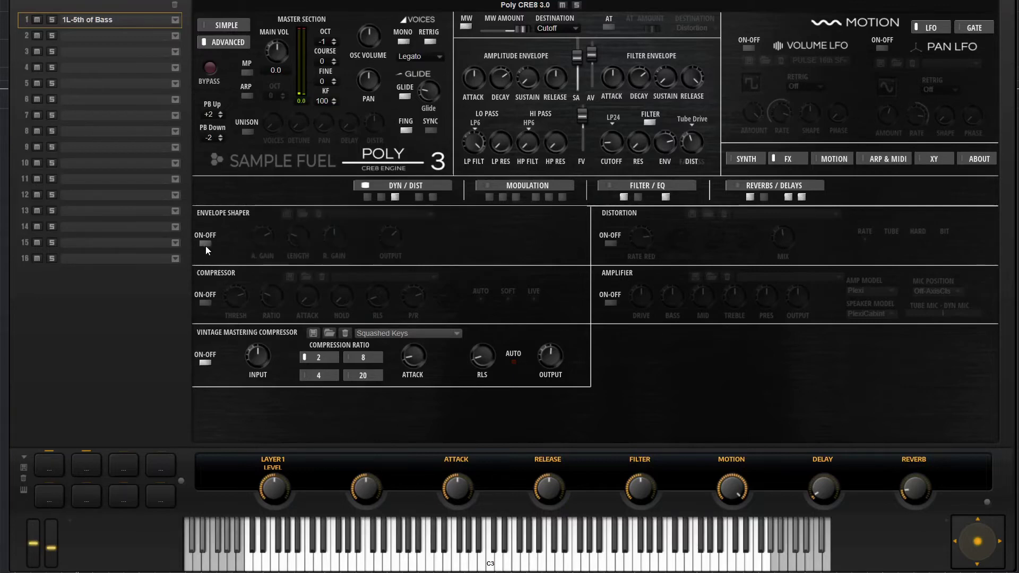
# Step: Enable the ring modulator, adjust its sub frequency, and lower its shape to 32
pyautogui.click(563, 184)
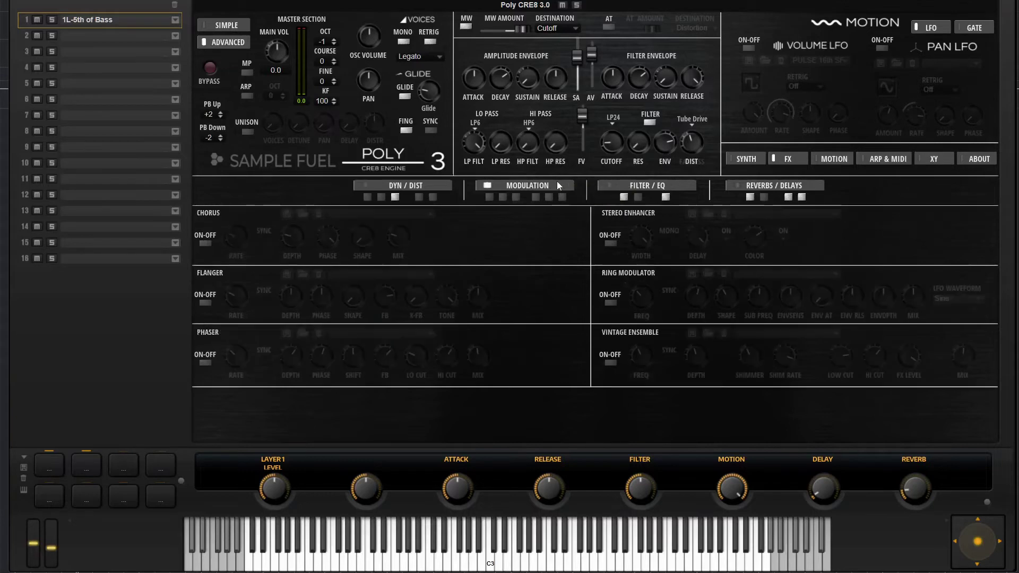
pyautogui.click(607, 302)
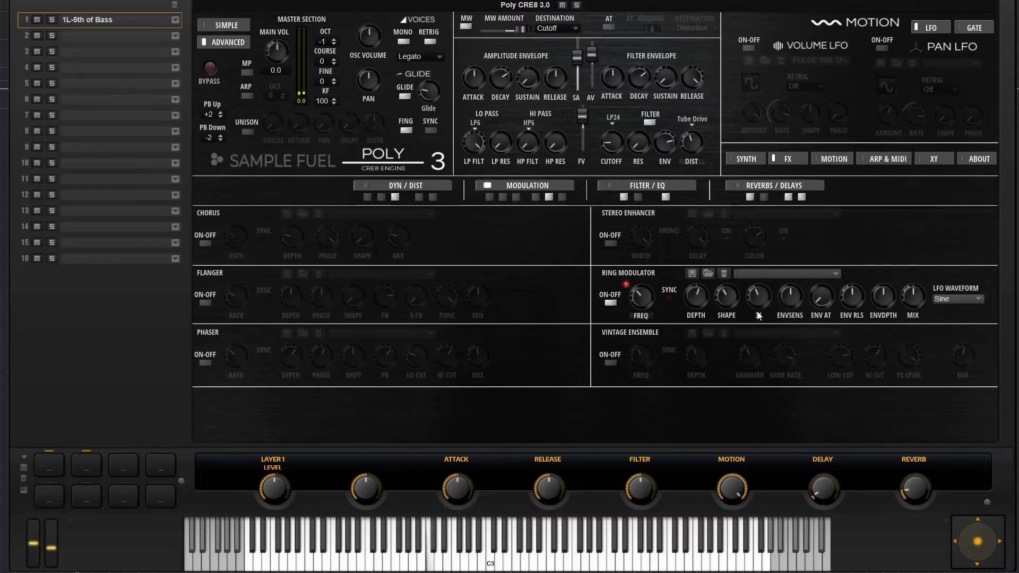
pyautogui.moveTo(759, 315); pyautogui.dragTo(758, 335)
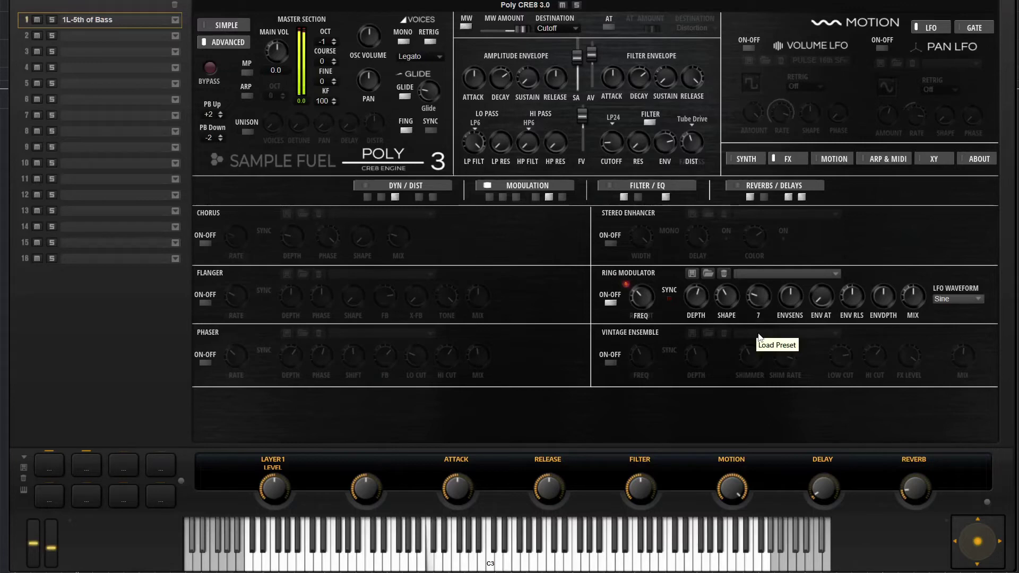
pyautogui.click(737, 299)
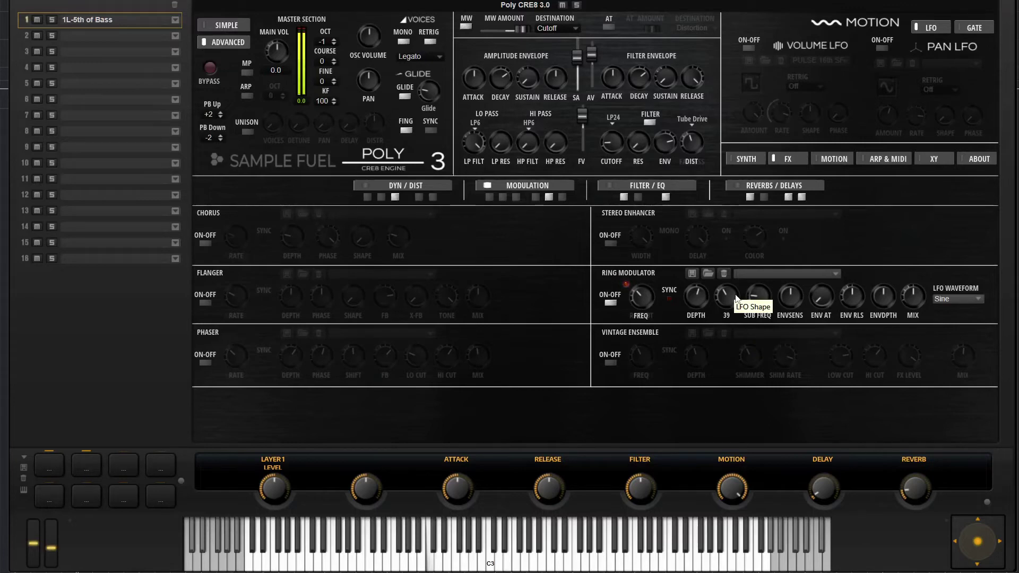
pyautogui.moveTo(736, 298); pyautogui.dragTo(736, 276)
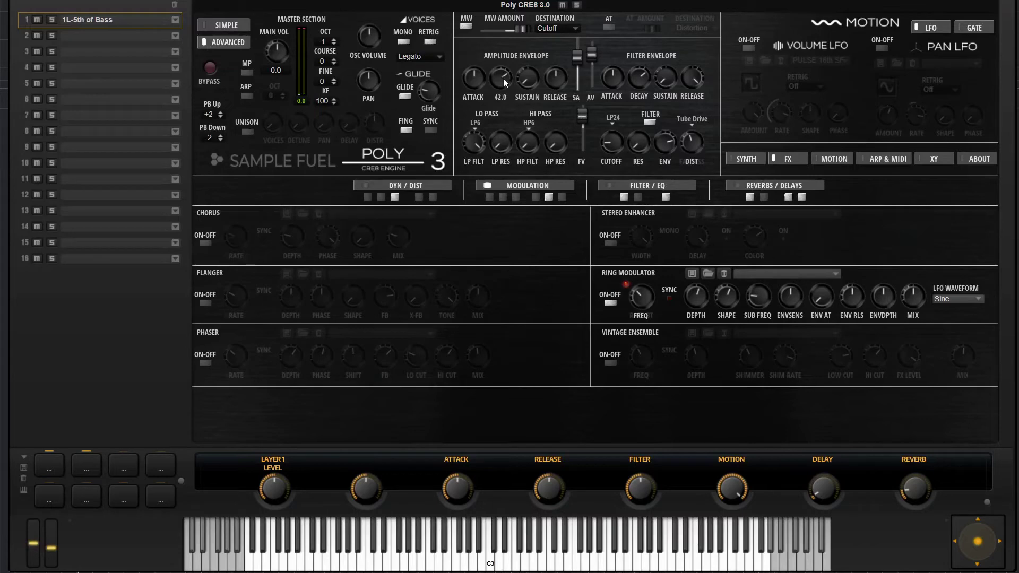
# Step: Lengthen the amplitude envelope decay to 65
pyautogui.moveTo(499, 77); pyautogui.dragTo(501, 69)
pyautogui.scroll(2, 501, 66)
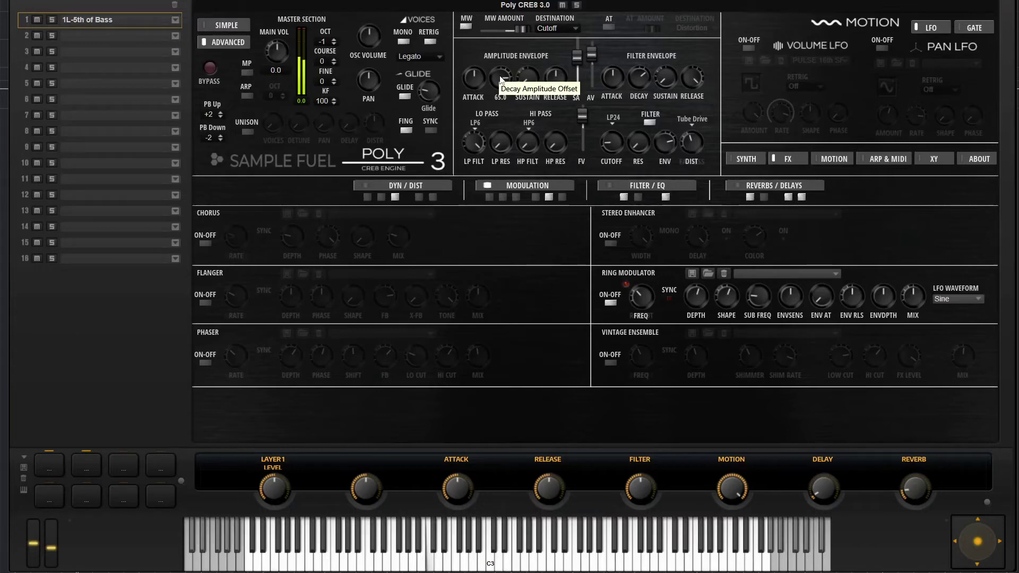
pyautogui.click(835, 159)
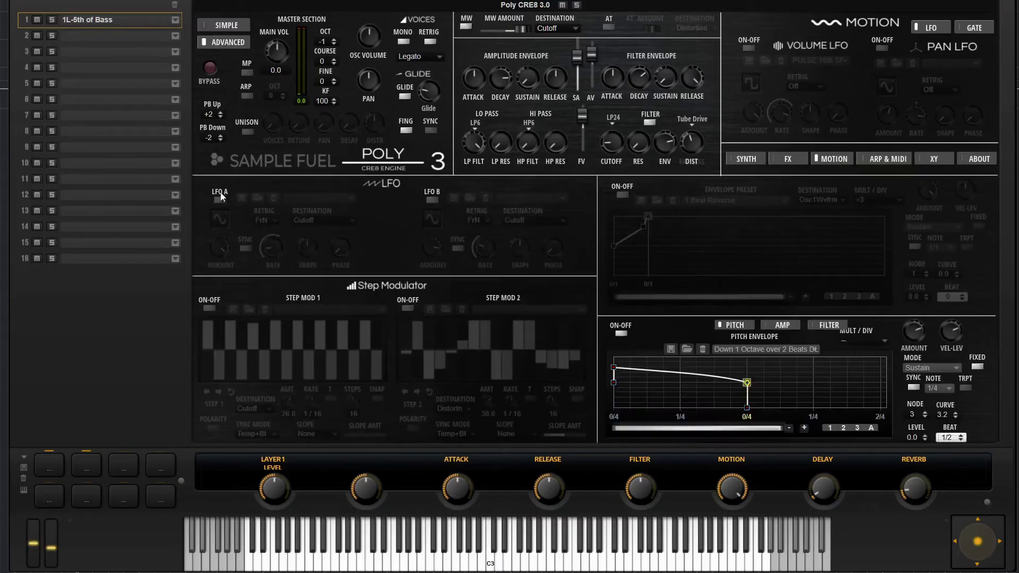
# Step: Switch the ring modulator off in the FX modulation effects
pyautogui.click(796, 157)
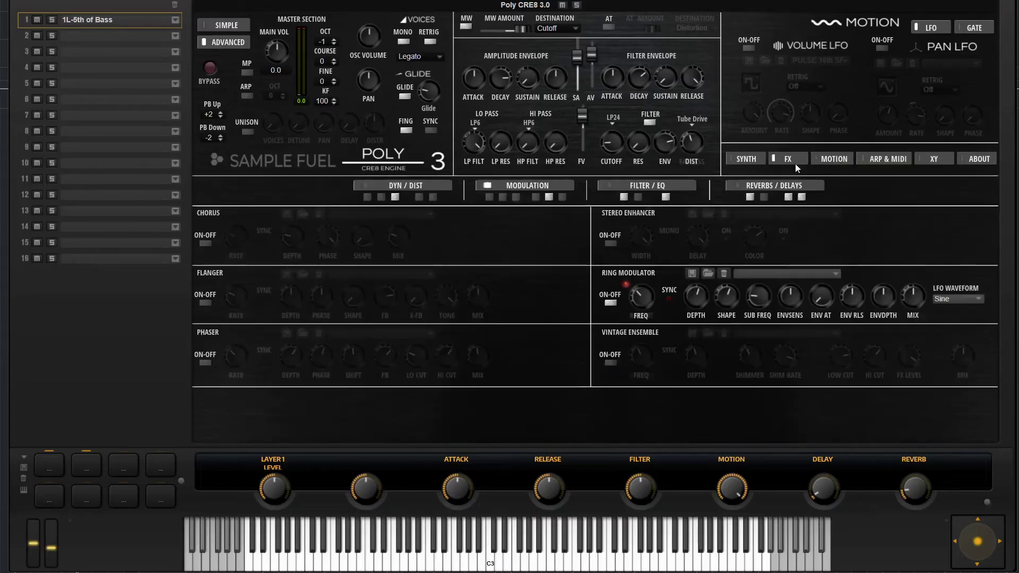
pyautogui.click(609, 303)
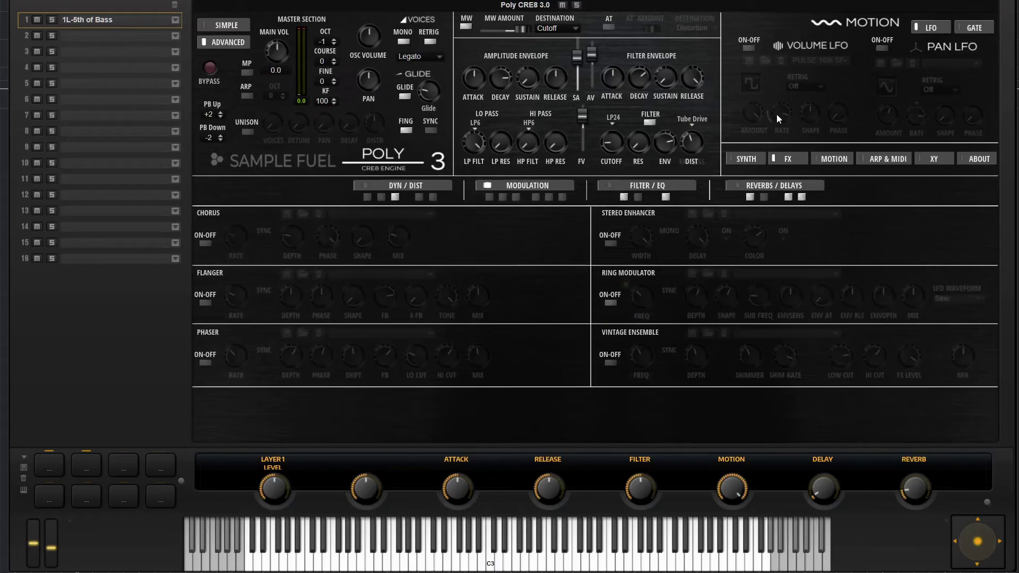
pyautogui.click(836, 159)
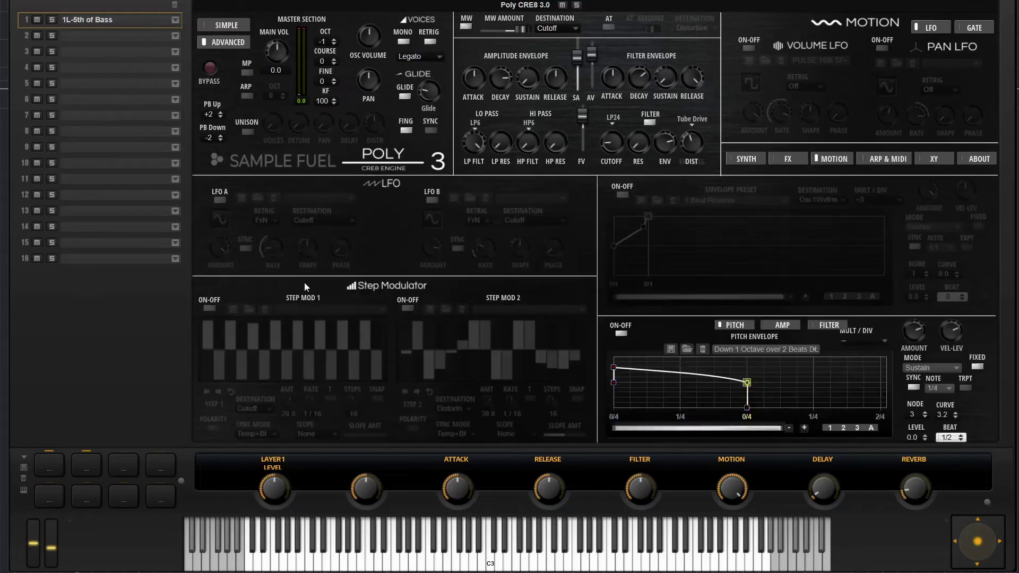
# Step: Enable LFO A with a Triangle waveform and switch on the pan LFO
pyautogui.click(217, 200)
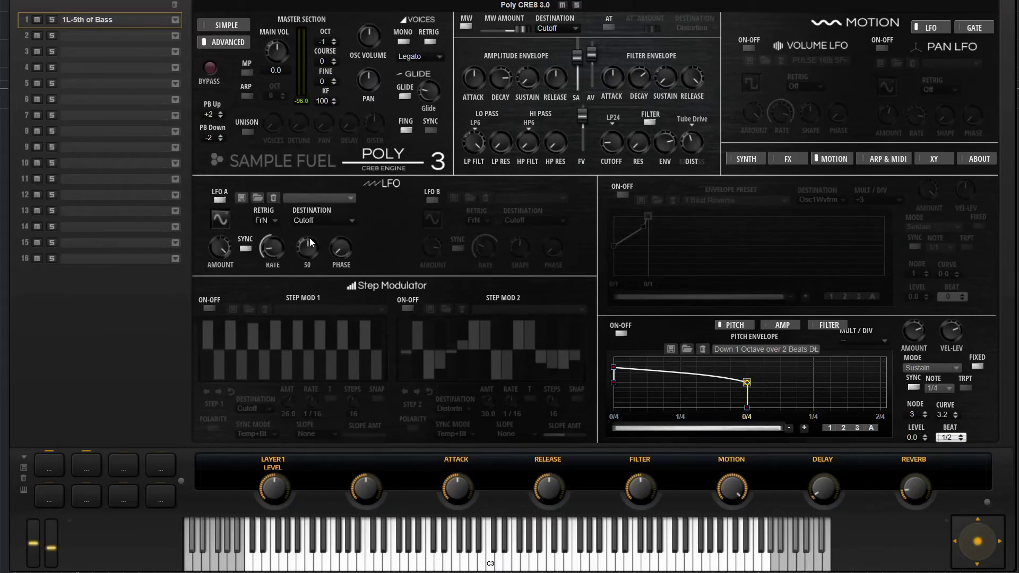
pyautogui.click(225, 215)
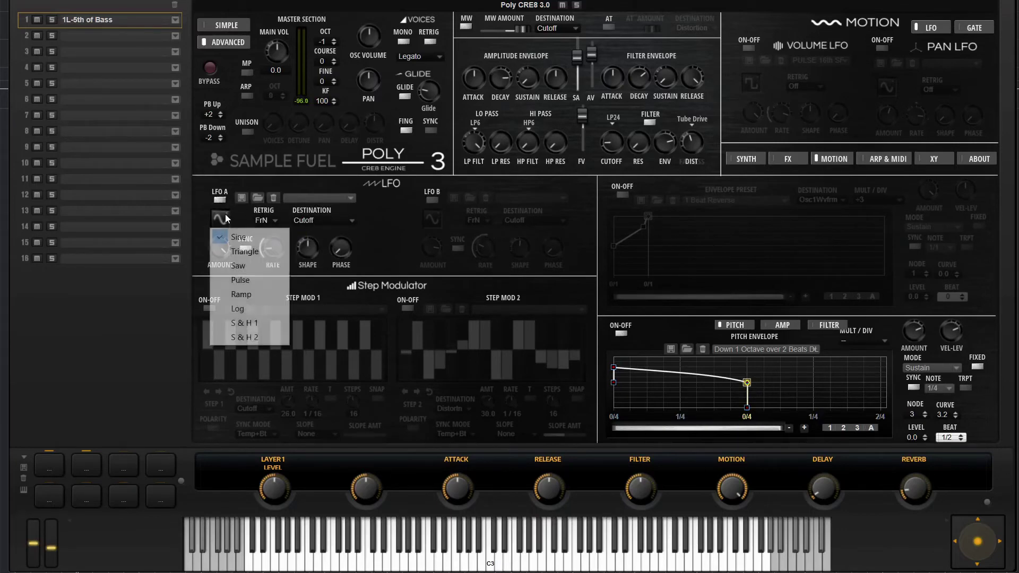
pyautogui.click(244, 251)
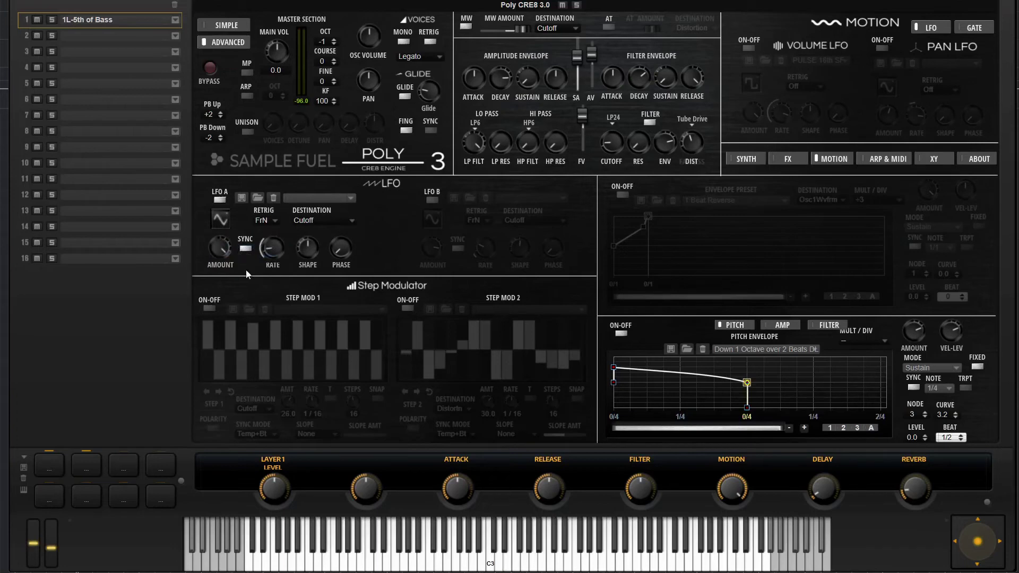
pyautogui.moveTo(275, 249)
pyautogui.click(881, 49)
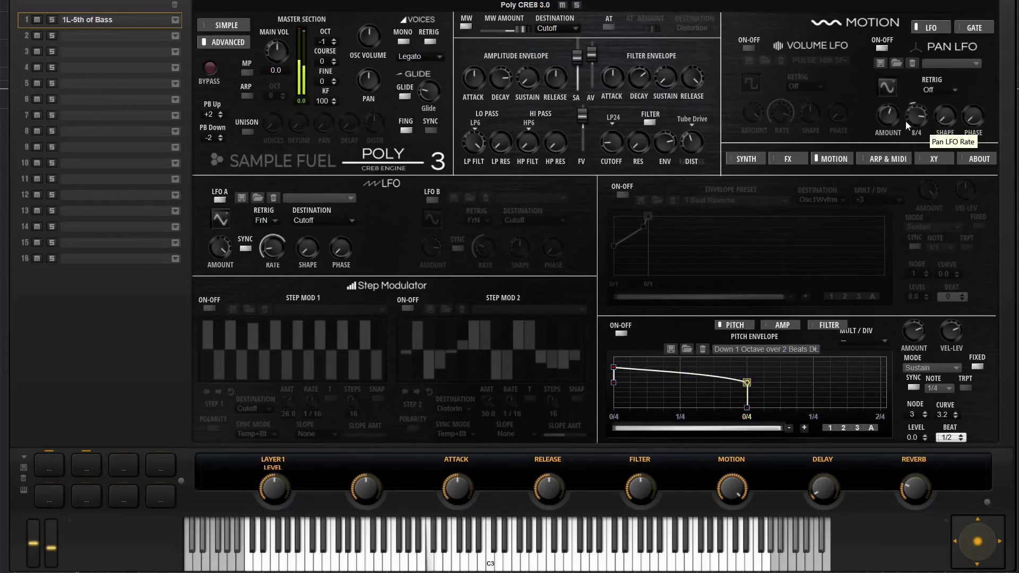
# Step: Raise the pan LFO amount to 35 and change its rate from 8/4 to 1/2
pyautogui.moveTo(887, 119); pyautogui.dragTo(891, 89)
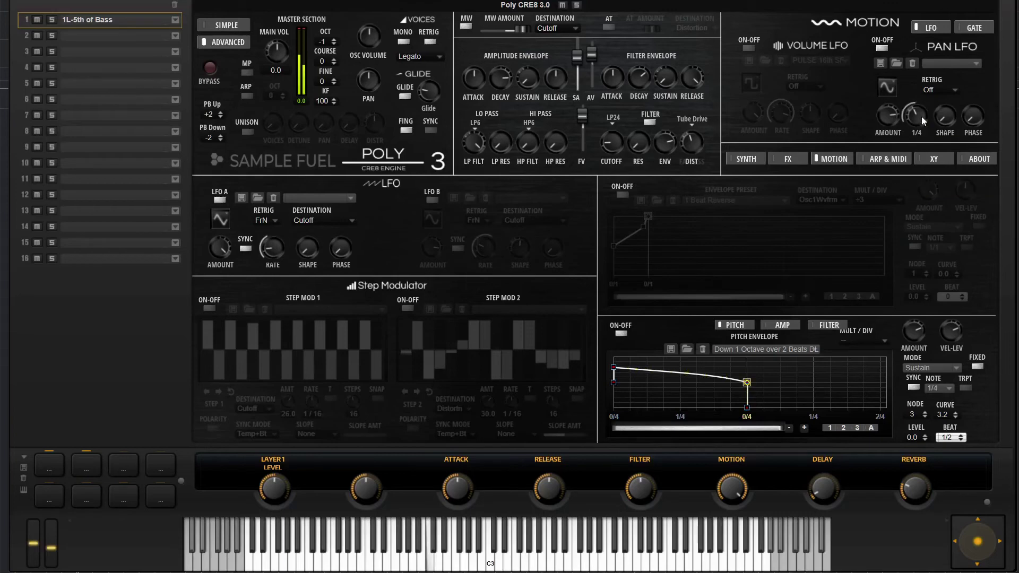
pyautogui.moveTo(921, 116); pyautogui.dragTo(922, 113)
pyautogui.moveTo(922, 101); pyautogui.dragTo(923, 100)
# Step: Raise the pitch envelope's first node to 100%, switch LFO A off, and return to the FX page
pyautogui.moveTo(612, 370)
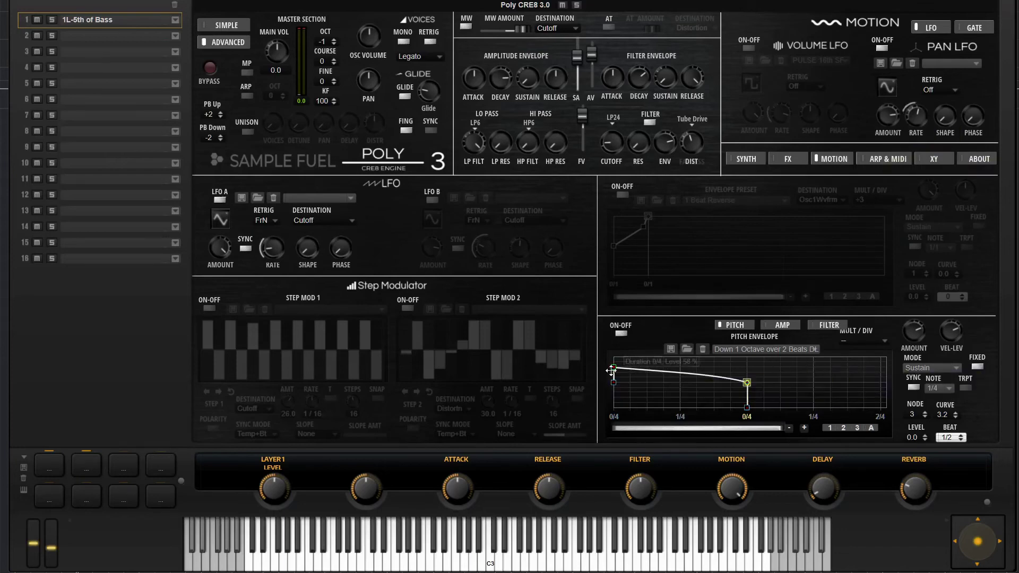
pyautogui.moveTo(611, 370); pyautogui.dragTo(612, 346)
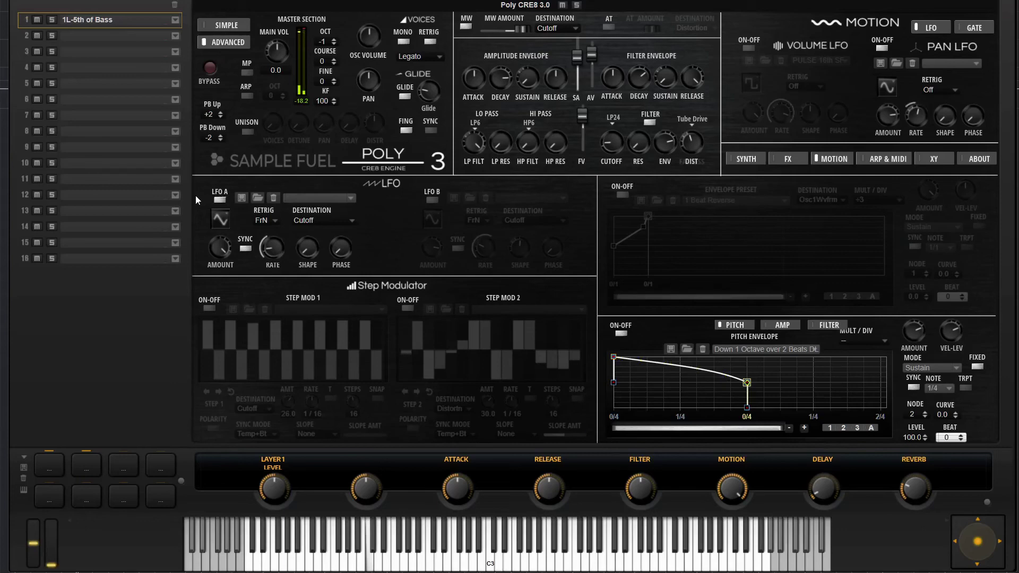
pyautogui.click(219, 199)
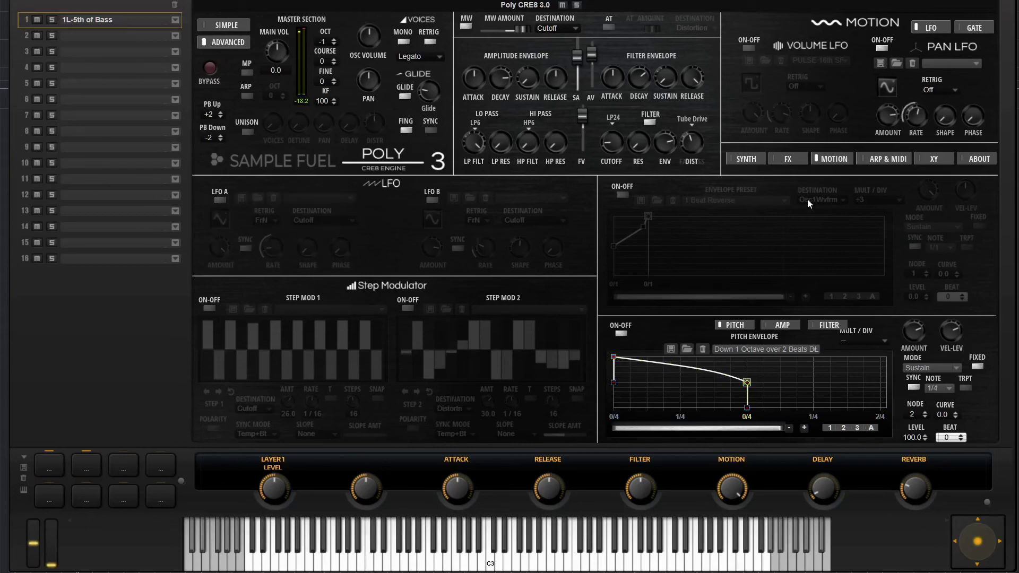
pyautogui.click(786, 160)
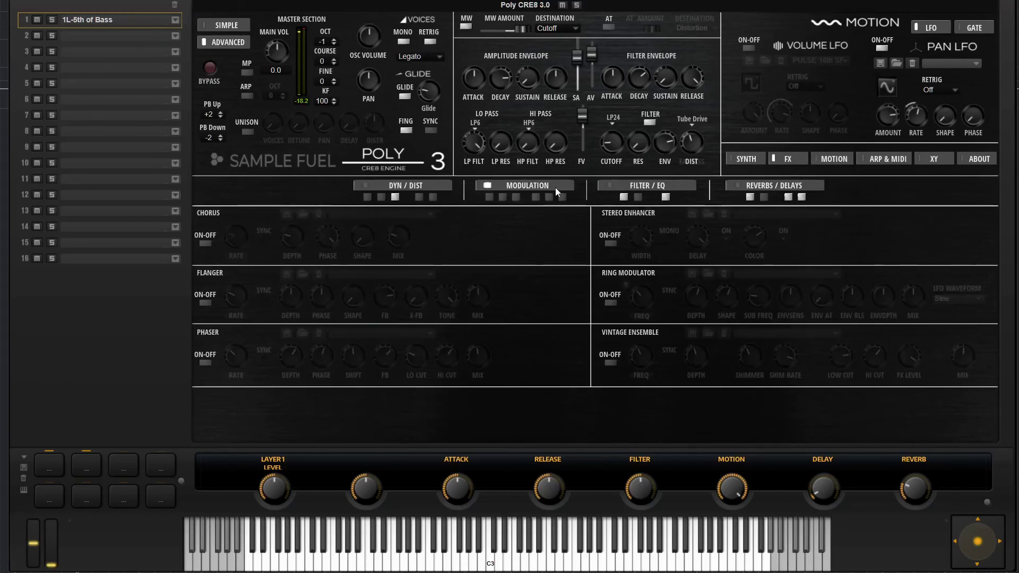
# Step: Re-enable the Ring Modulator with its ON-OFF switch, its frequency now reading 0.35 Hz
pyautogui.click(609, 304)
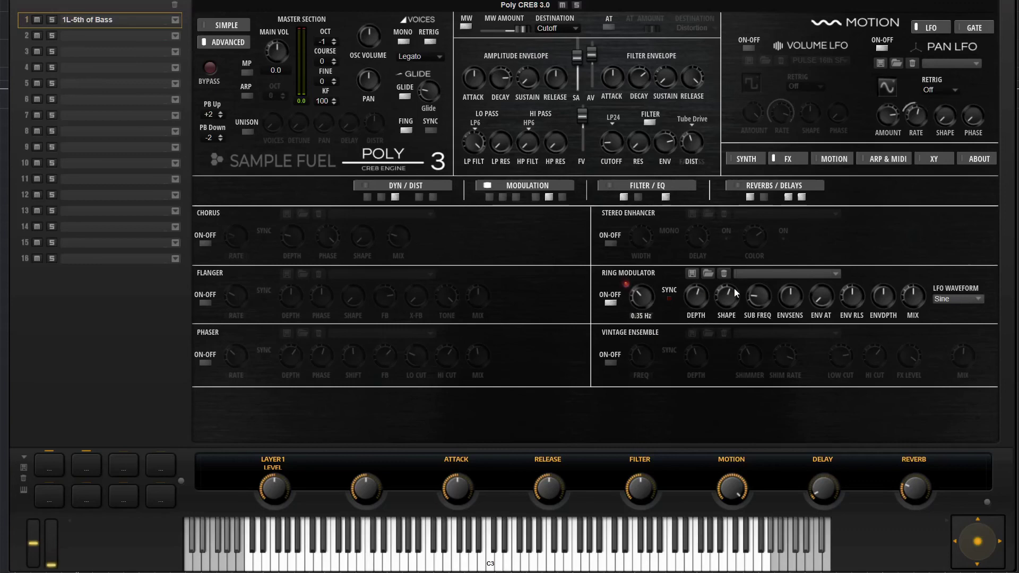
# Step: Switch to the SYNTH page showing the three oscillators with the OSC-Electricity preset
pyautogui.click(754, 168)
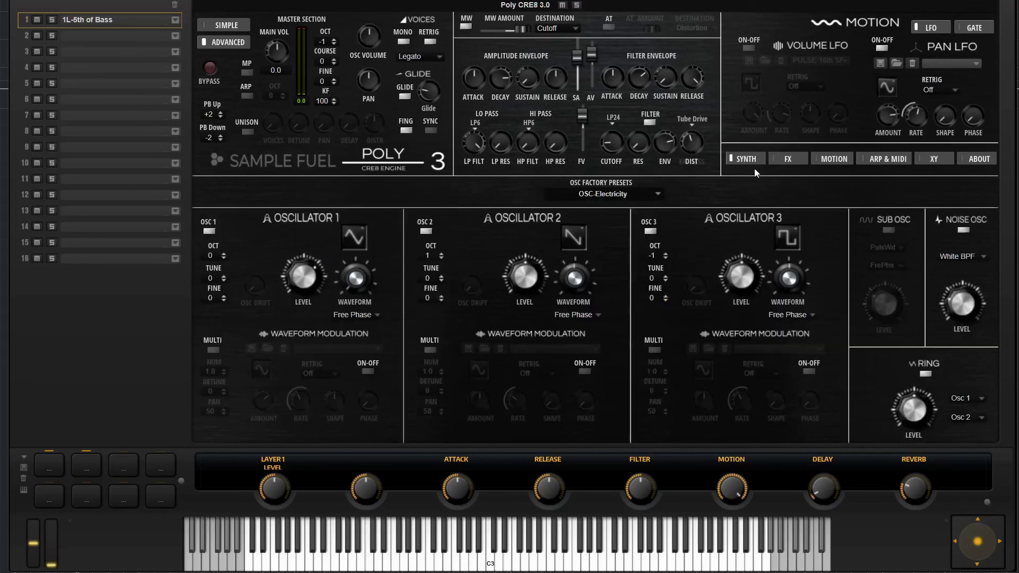